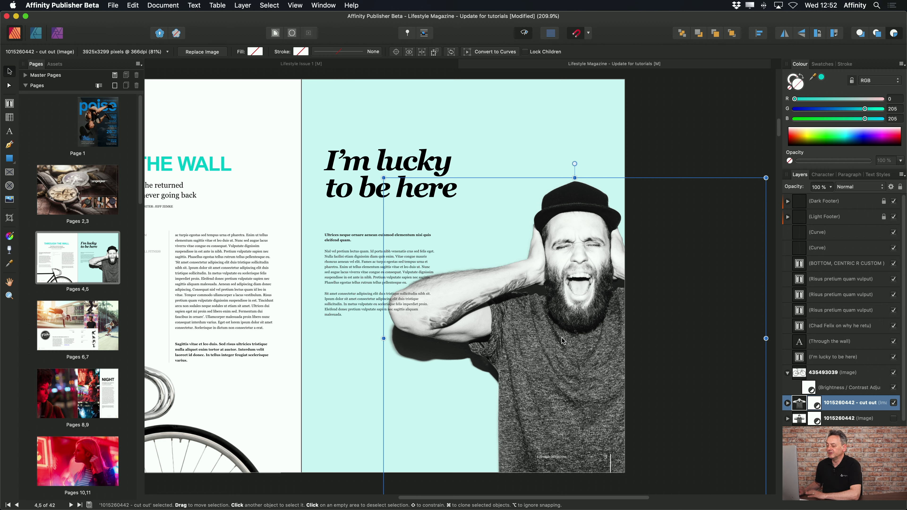
Apply a Tight text wrap to the cut-out man image with a linked distance from text of 0.2 cm
click(276, 33)
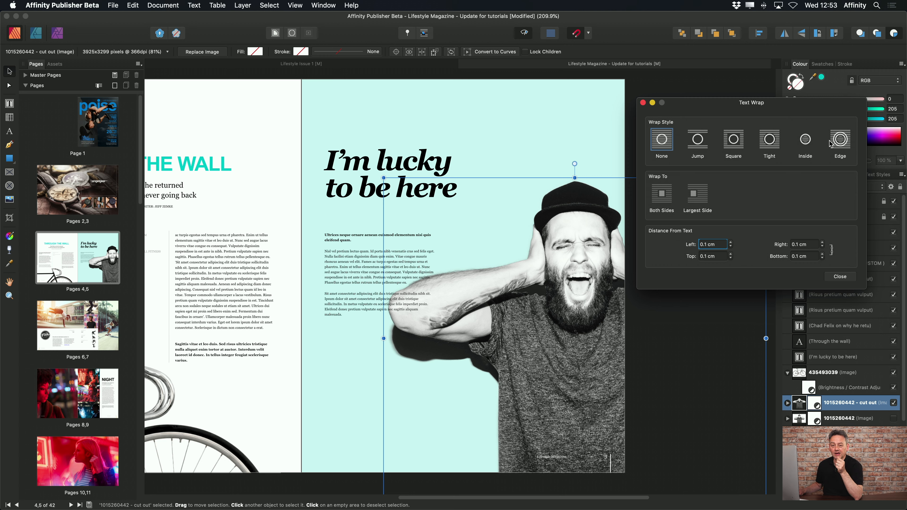
click(770, 142)
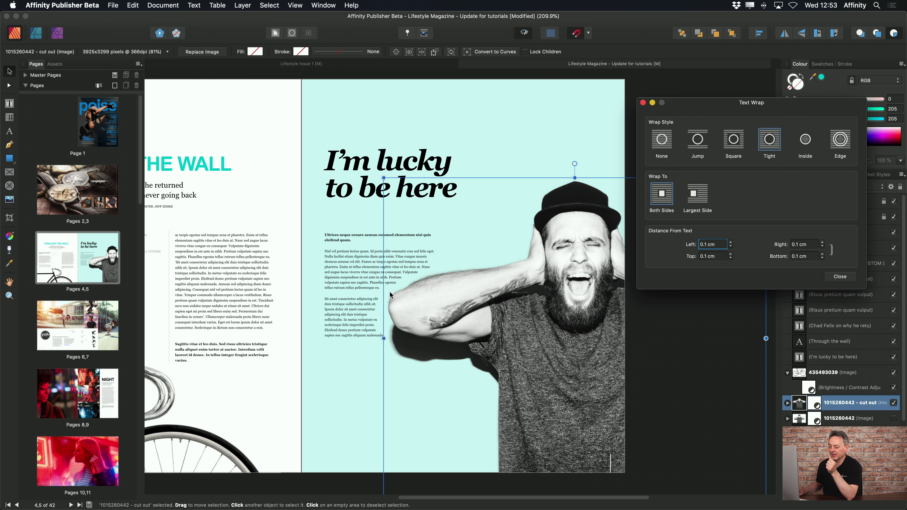
click(731, 243)
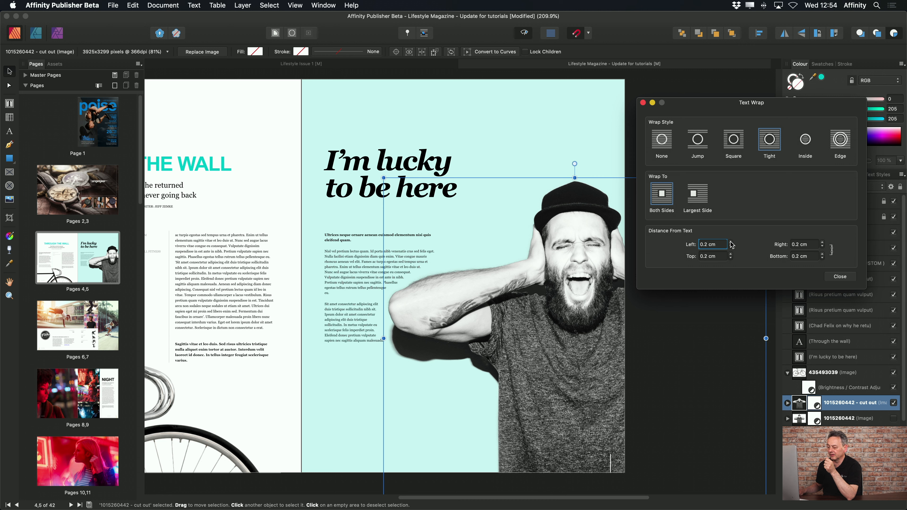
click(731, 242)
click(730, 243)
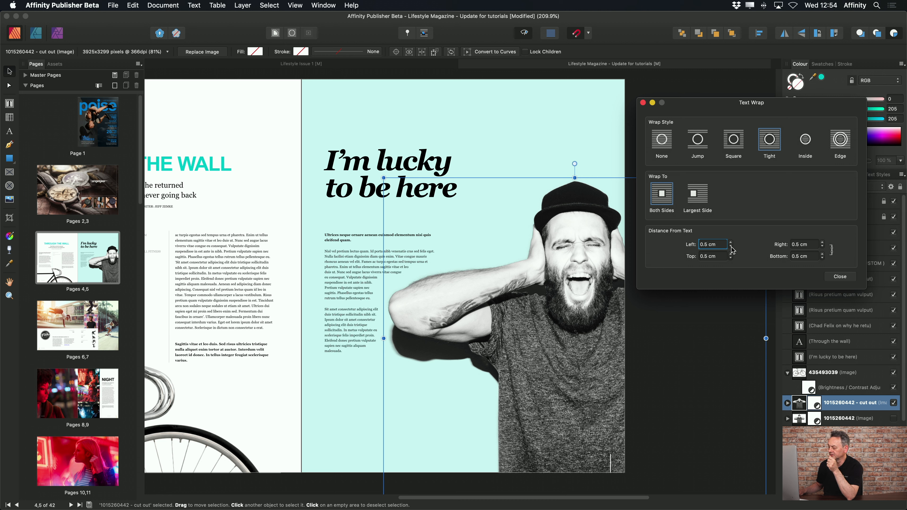
click(731, 247)
click(731, 248)
click(731, 247)
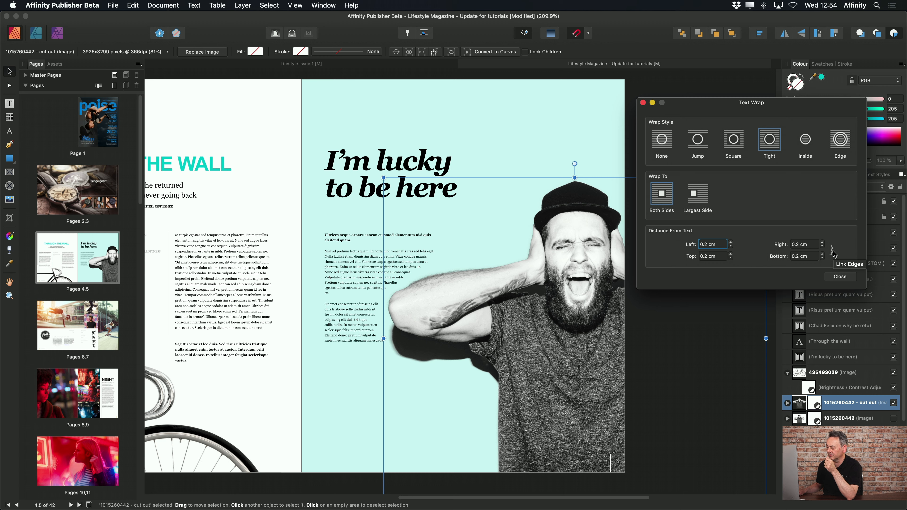
Try an independent left wrap distance of 0.4 cm with the edges unlinked, restore it to 0.2 cm and relink the edges
click(702, 245)
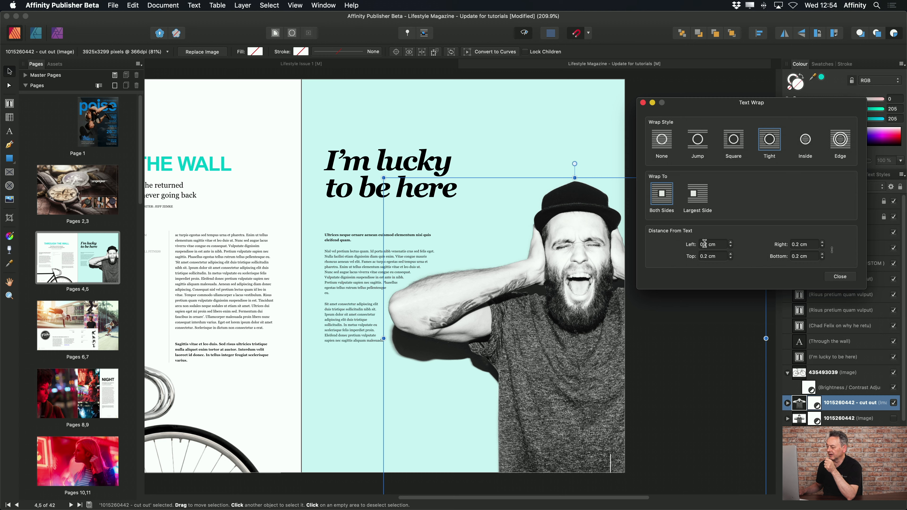
click(731, 243)
click(731, 242)
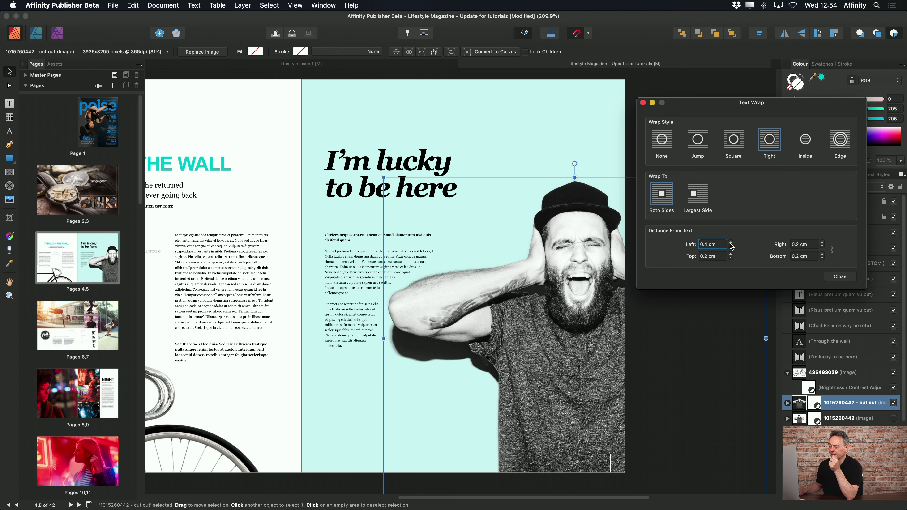
click(730, 247)
click(731, 247)
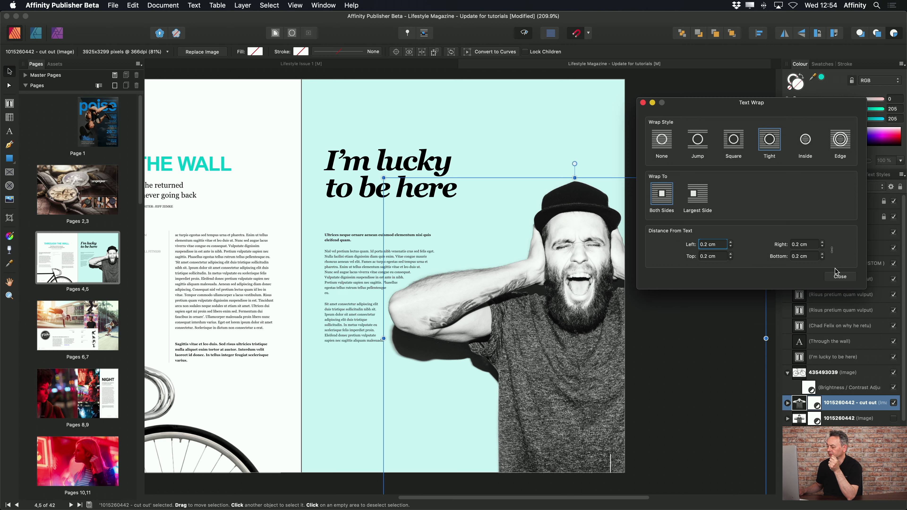
click(833, 250)
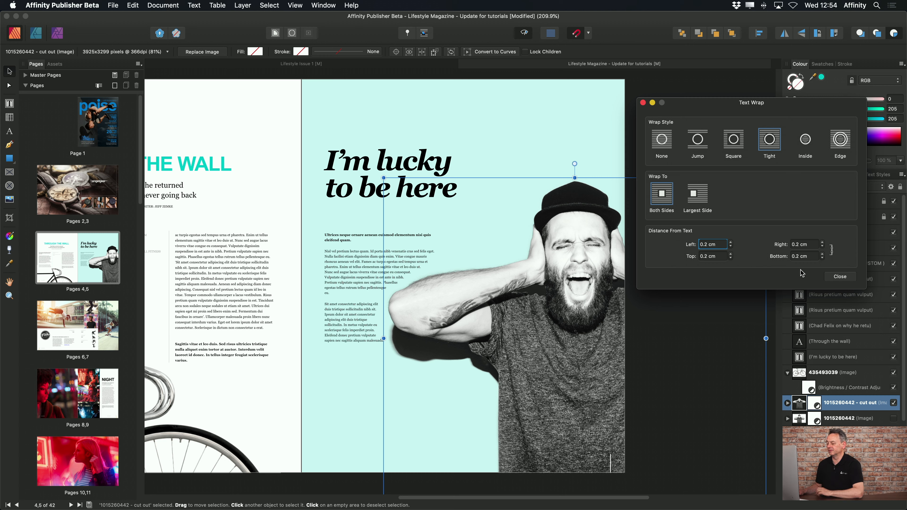
click(840, 277)
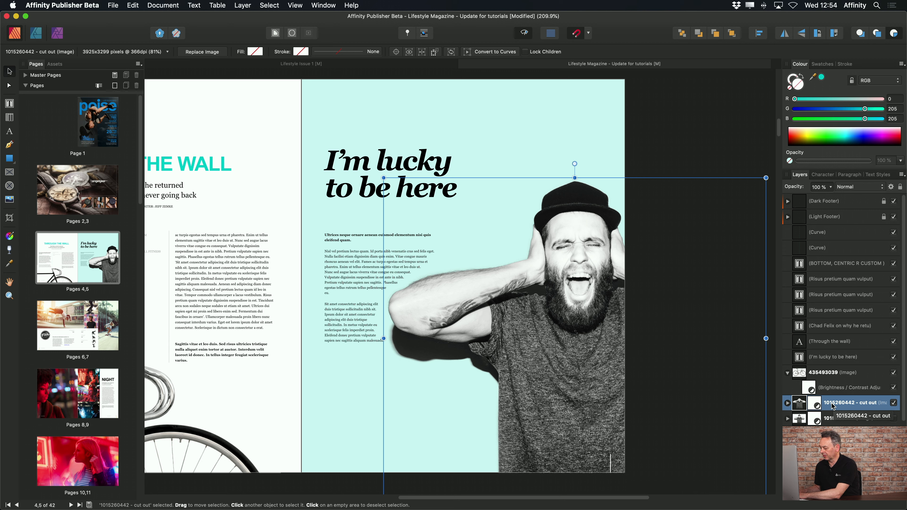
key(Delete)
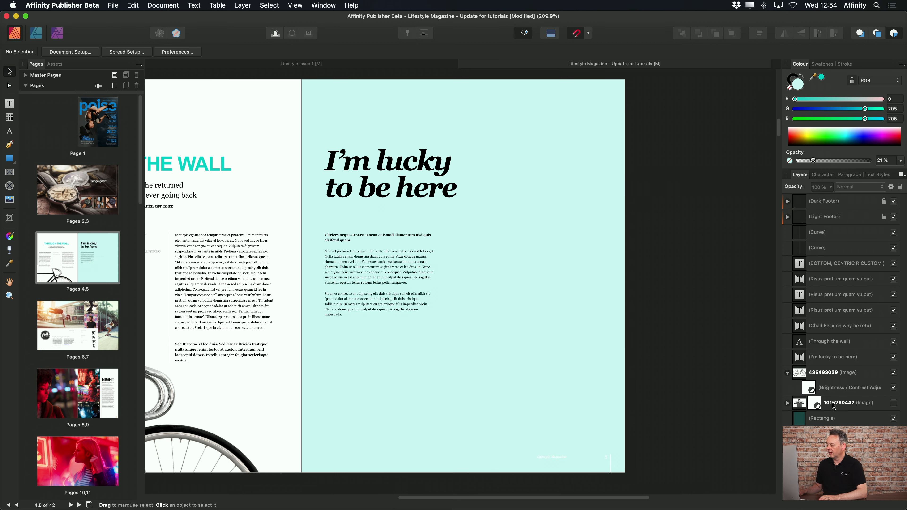
click(894, 403)
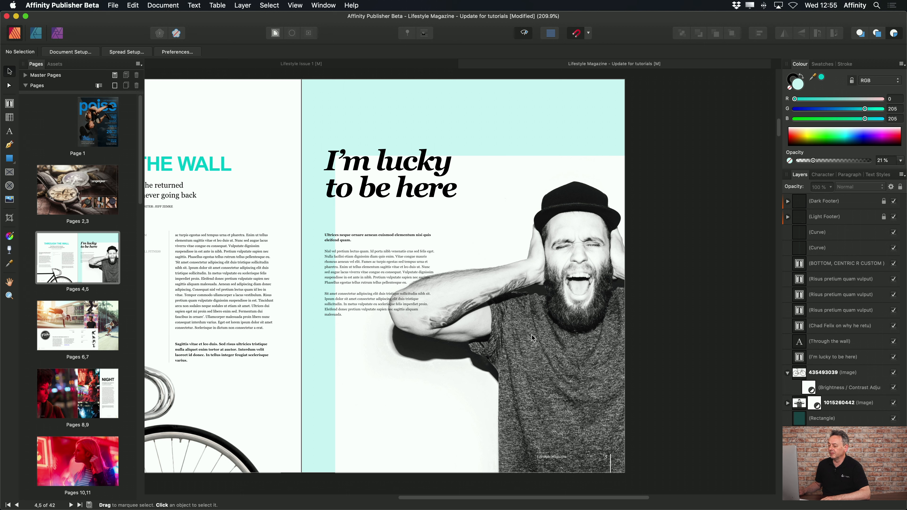
click(535, 317)
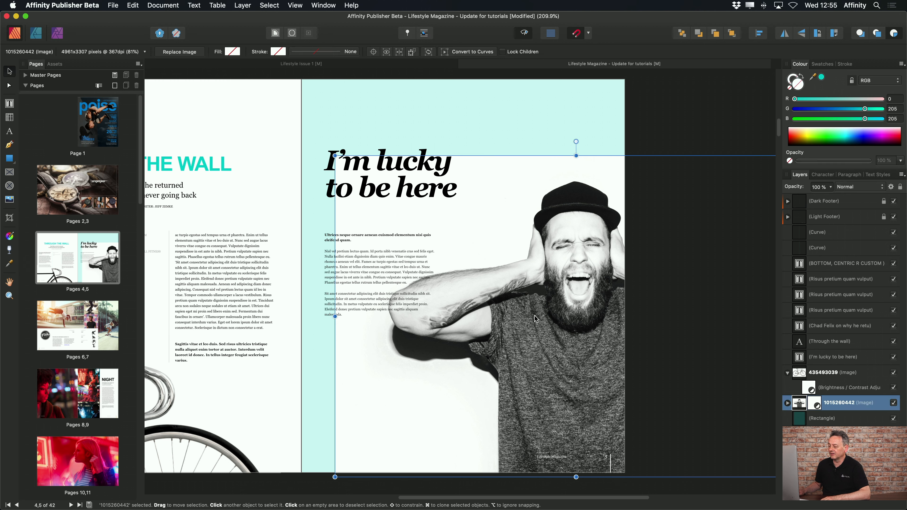
Try a Tight text wrap on the image with the white background and undo it
click(275, 33)
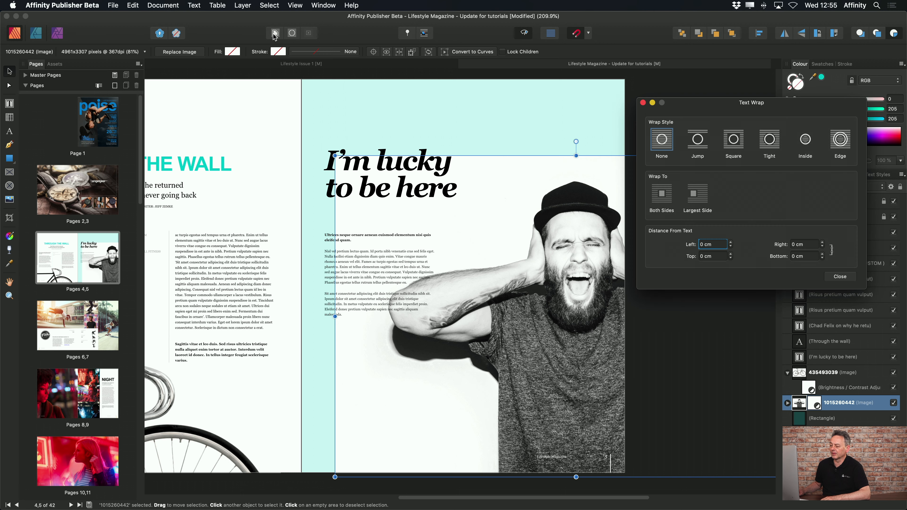
click(769, 141)
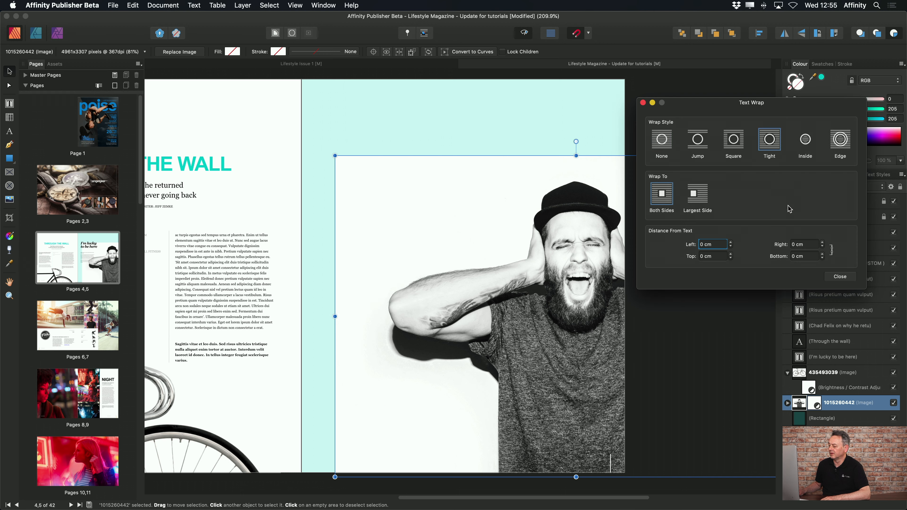
click(841, 277)
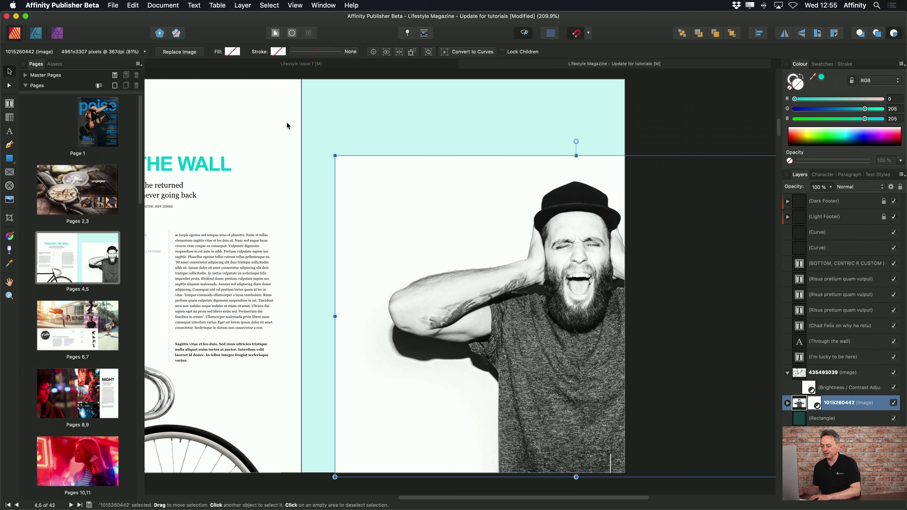
key(super+z)
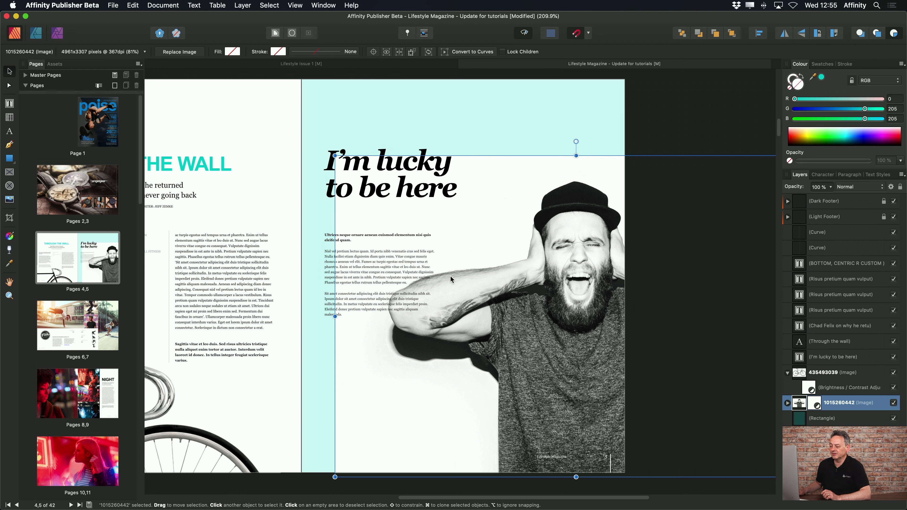
Edit the image's wrap outline, moving its upper-left and lower-left nodes inward beside the man's head and shirt hem
click(292, 33)
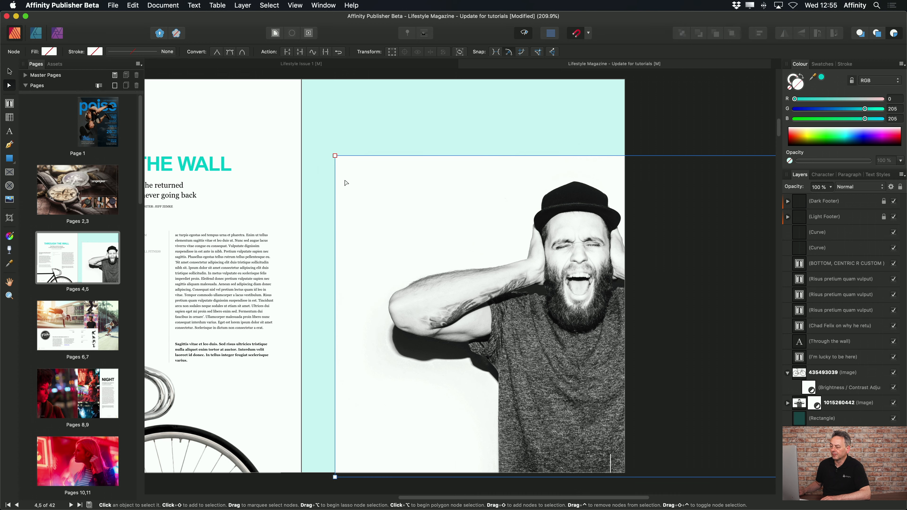
drag(337, 158, 497, 192)
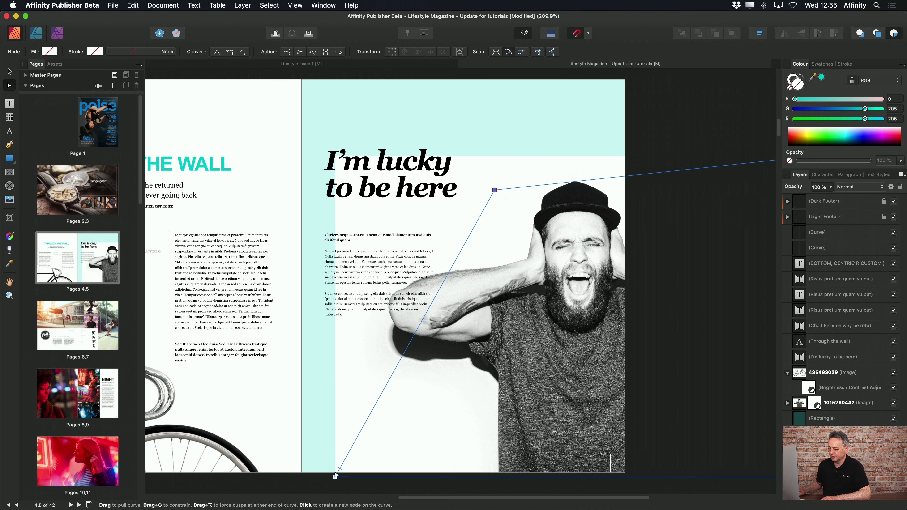
drag(335, 477, 488, 473)
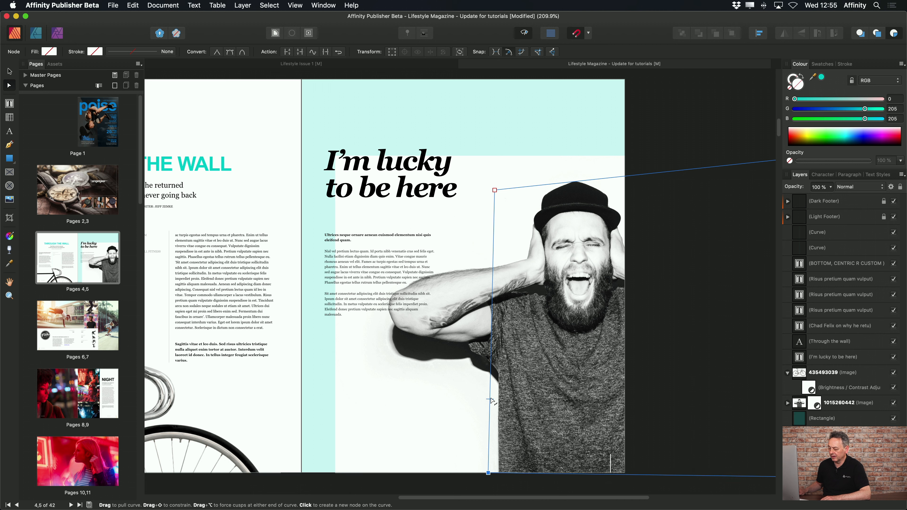
Add a smooth node to the wrap outline just below the armpit and pull its handle toward the elbow
drag(491, 384, 491, 388)
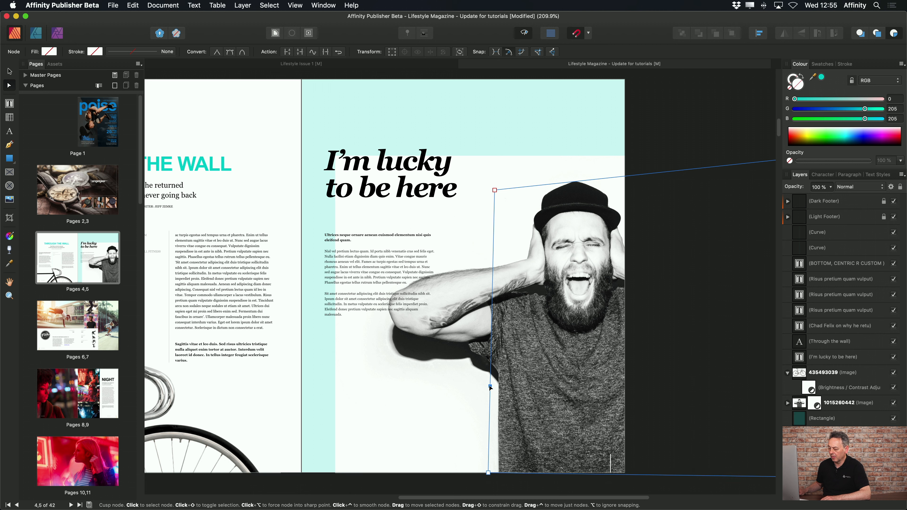
click(230, 52)
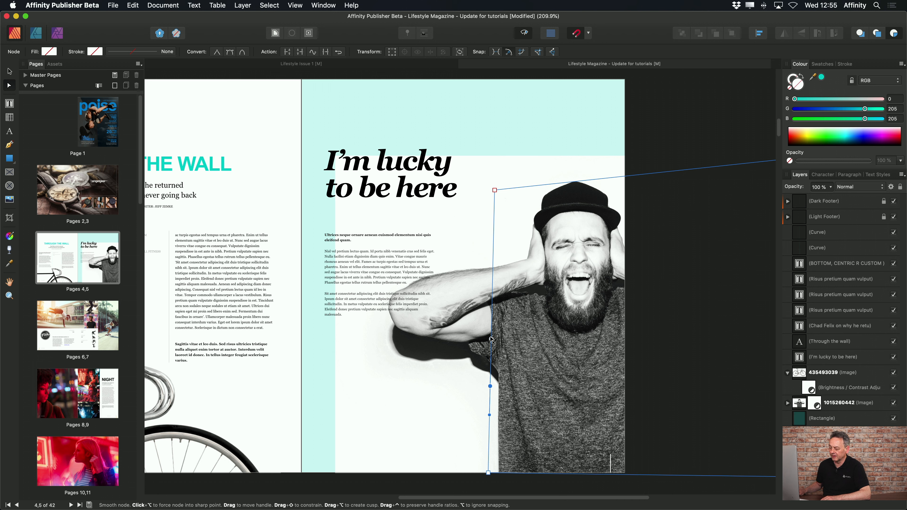
drag(491, 339, 427, 351)
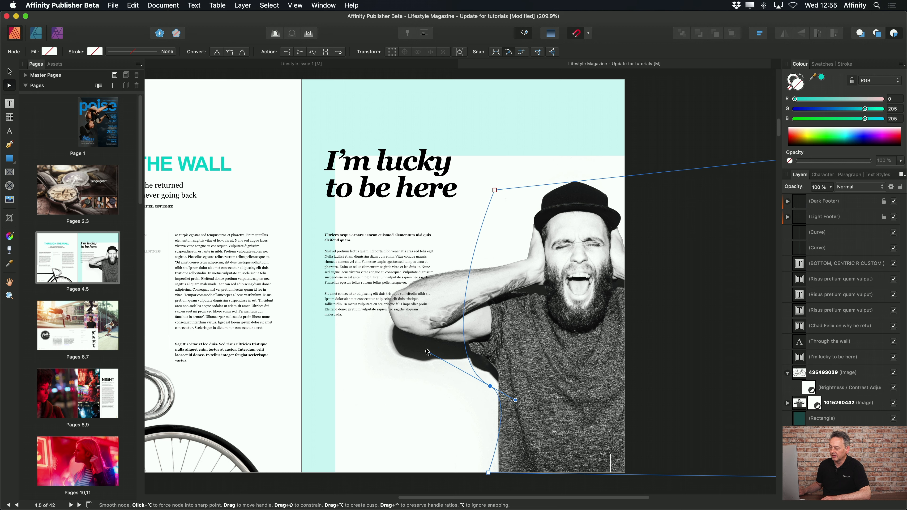
Convert the outline's upper-left node to smooth and adjust the nodes and handles so the wrap curves around the raised arm and elbow
click(495, 190)
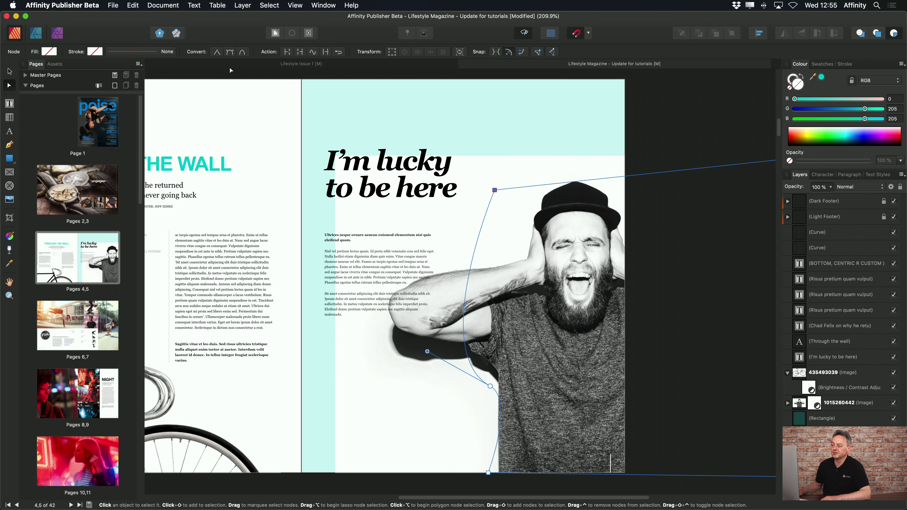
click(230, 52)
drag(441, 230, 418, 251)
drag(379, 266, 353, 285)
drag(422, 354, 335, 377)
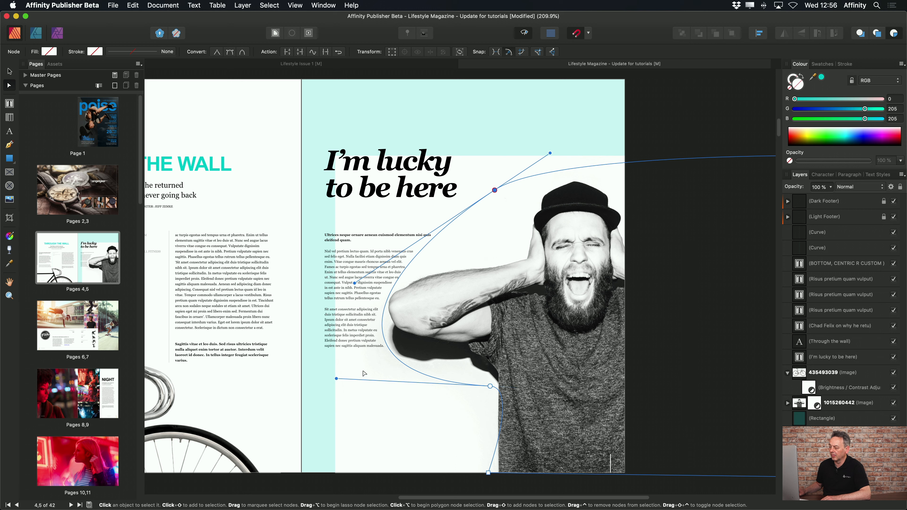
drag(495, 190, 492, 204)
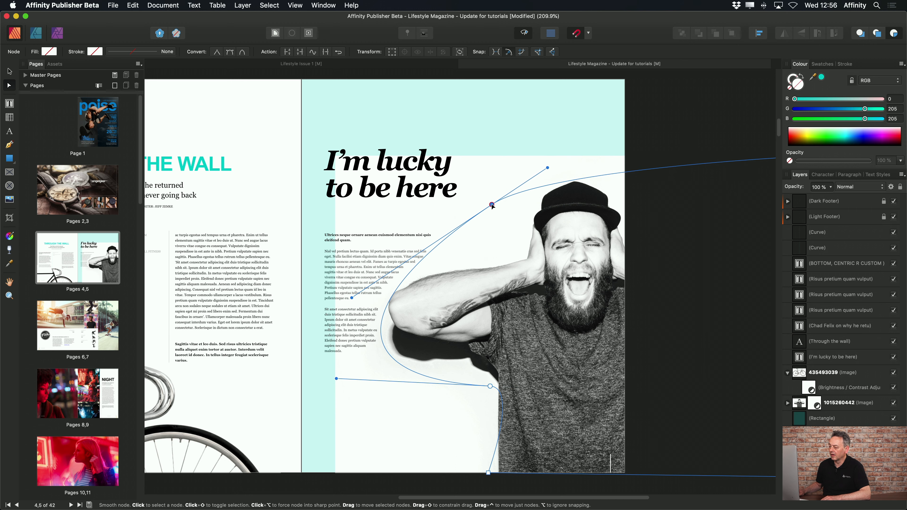
mouse_move(548, 167)
mouse_down()
mouse_move(561, 167)
mouse_move(553, 168)
mouse_up()
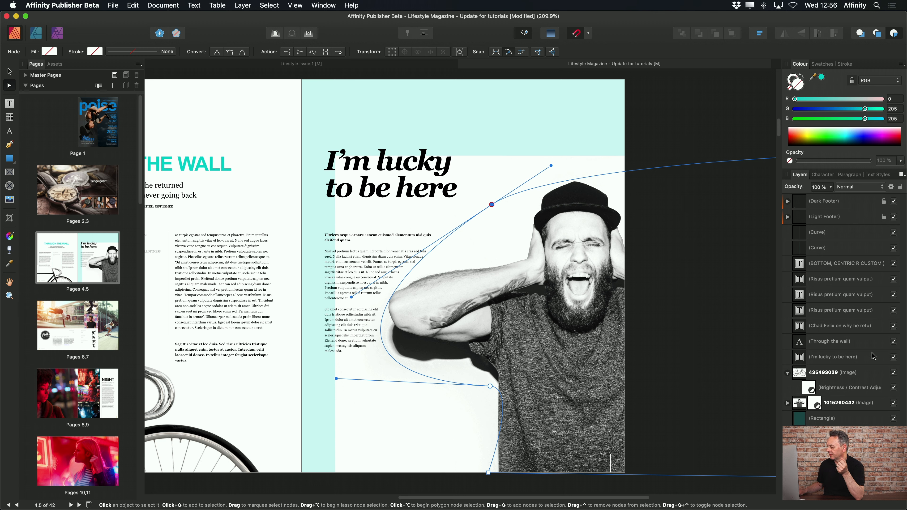
Hide the mint background rectangle layer and deselect the image
click(894, 419)
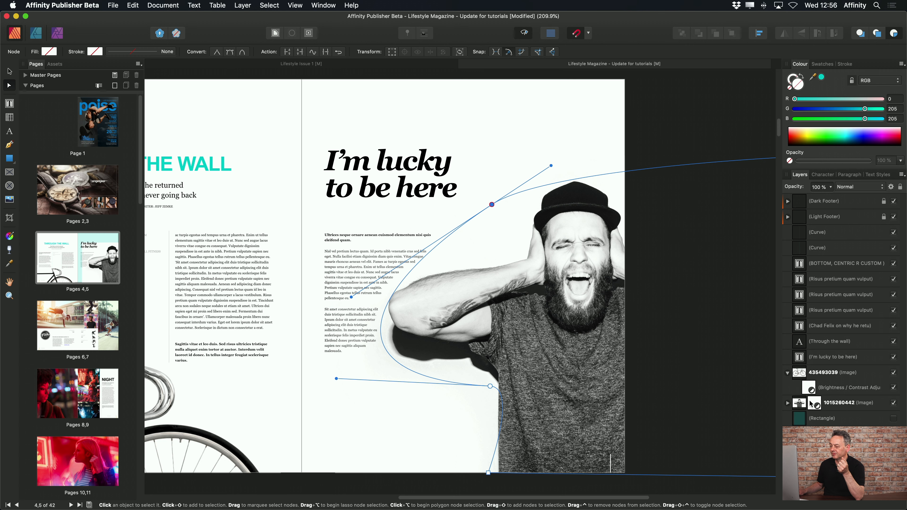
click(522, 147)
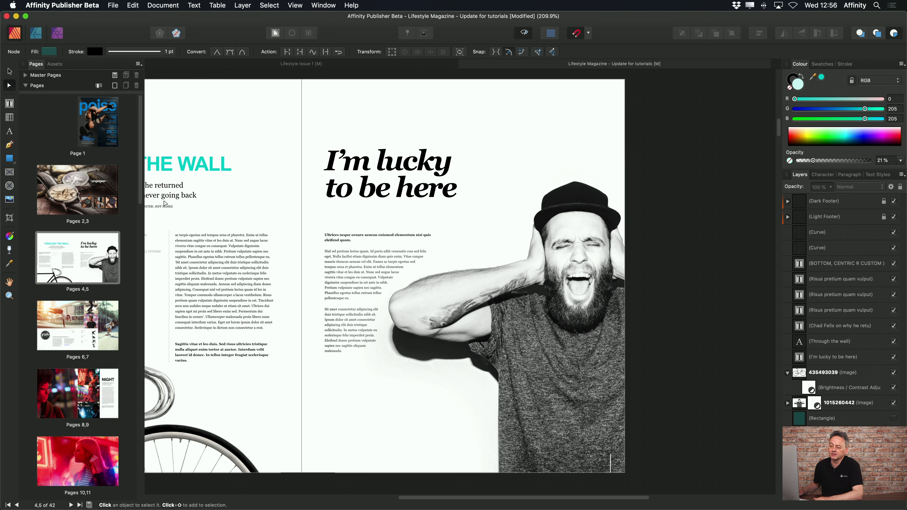
Go to the spread on pages 14,15 and open the text wrap settings of the dark pull-quote frame
drag(141, 190, 143, 278)
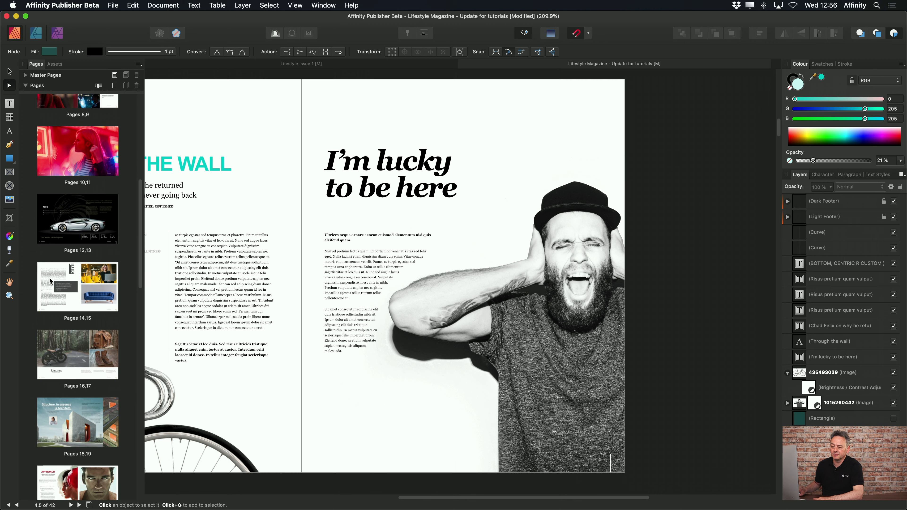
double_click(53, 282)
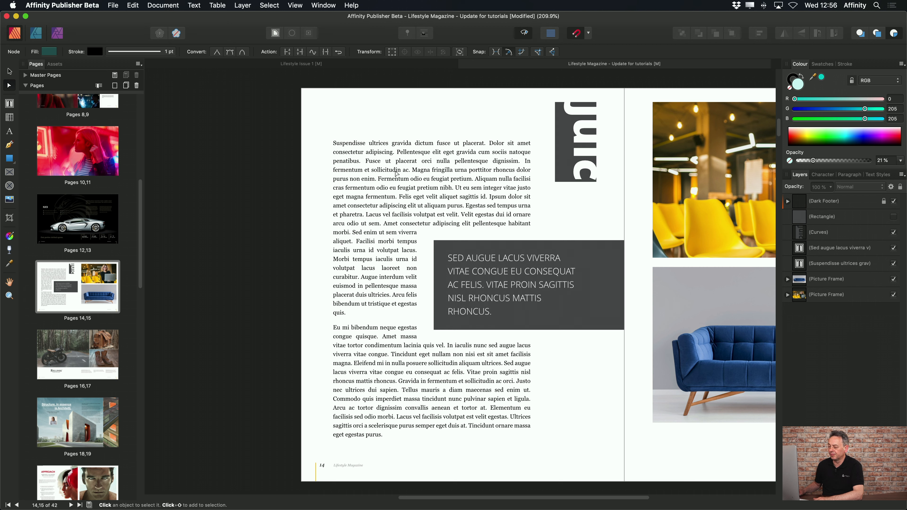
click(546, 275)
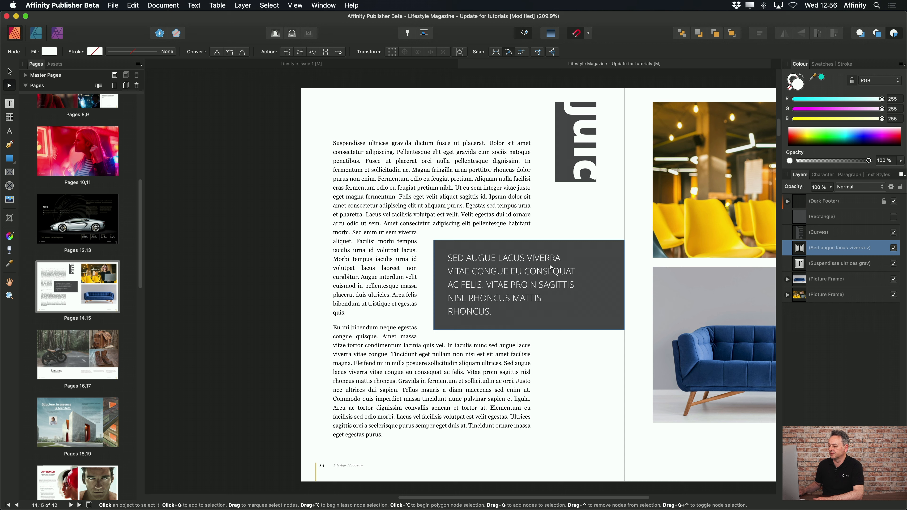
click(275, 33)
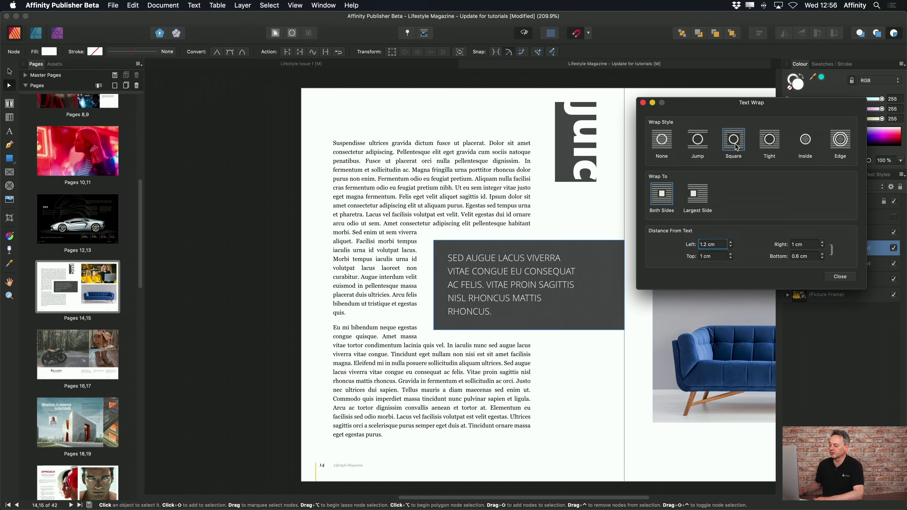